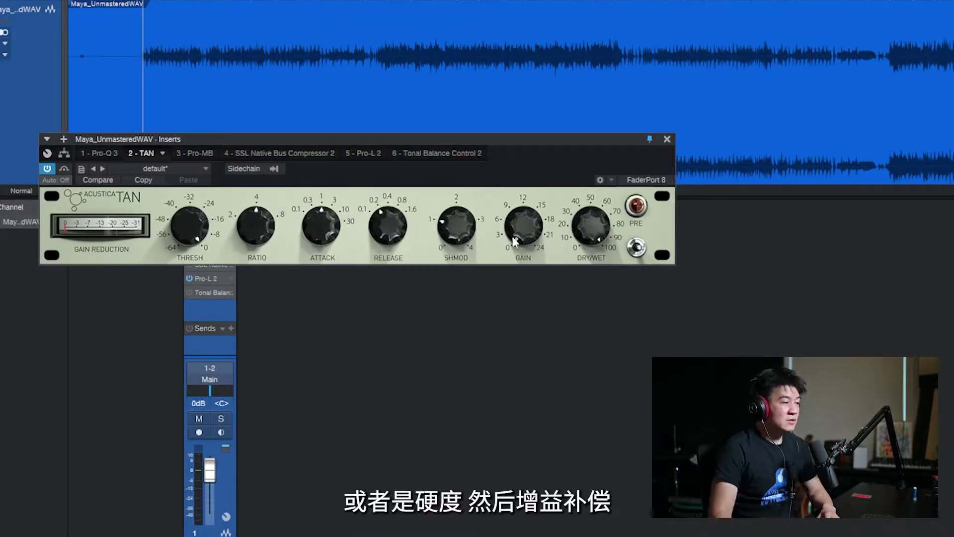
# Step: Switch on the TAN compressor's PRE stage and start playback of the unmastered track
pyautogui.click(637, 206)
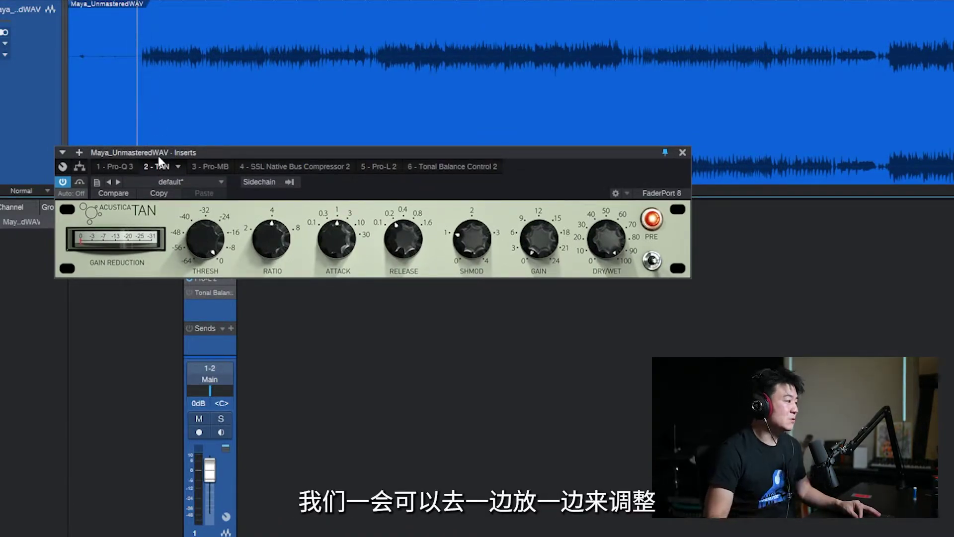
pyautogui.press('space')
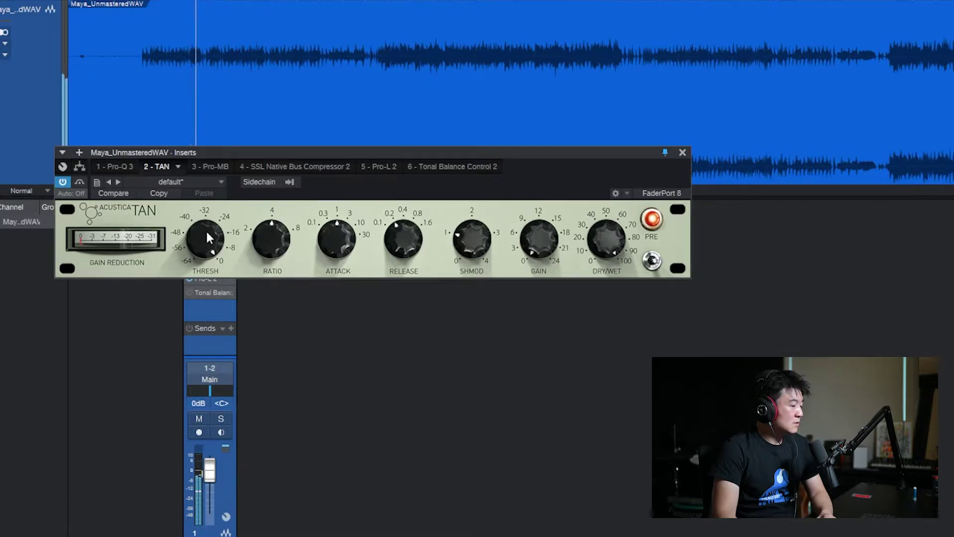
# Step: Lower the TAN threshold to about -37 and raise the makeup gain to about 7 while listening to the track
pyautogui.moveTo(207, 239); pyautogui.dragTo(218, 314)
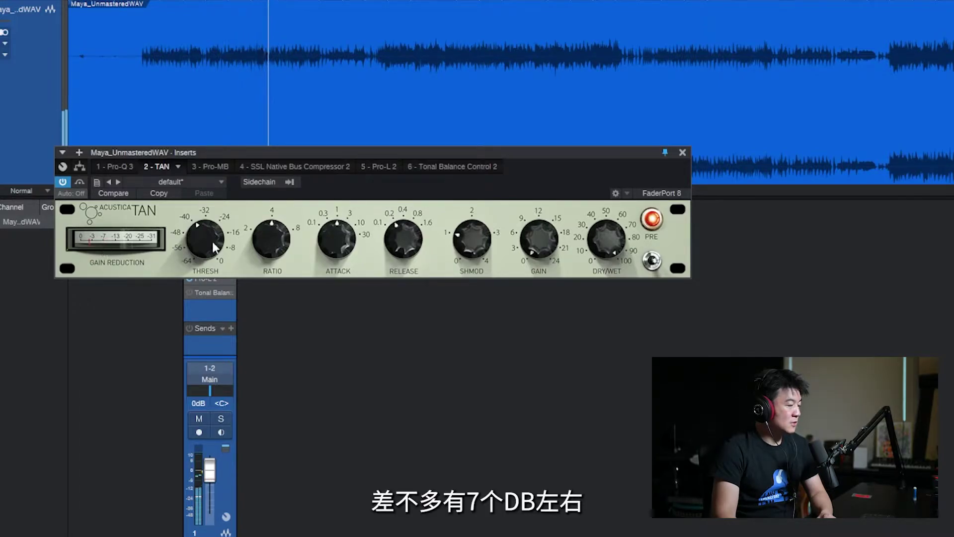
pyautogui.moveTo(529, 234); pyautogui.dragTo(508, 246)
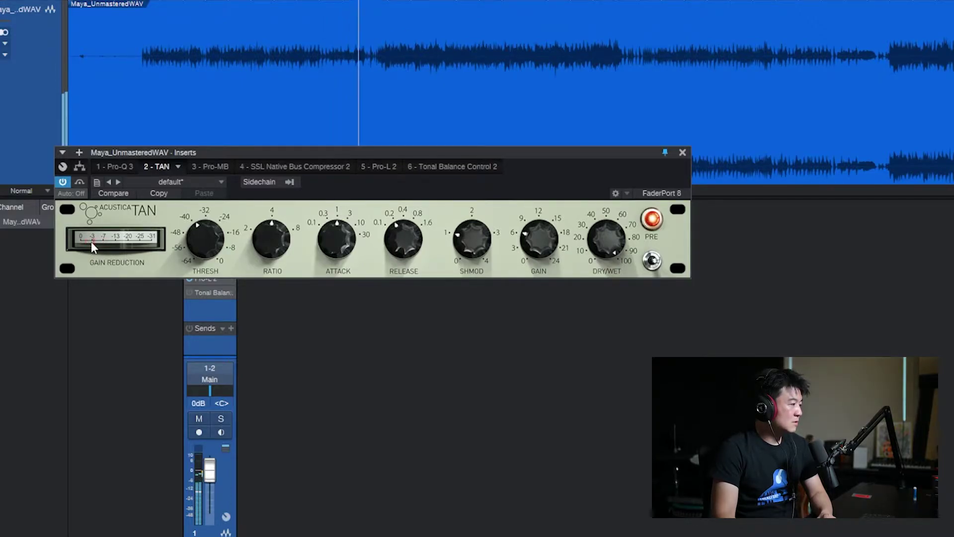
pyautogui.press('space')
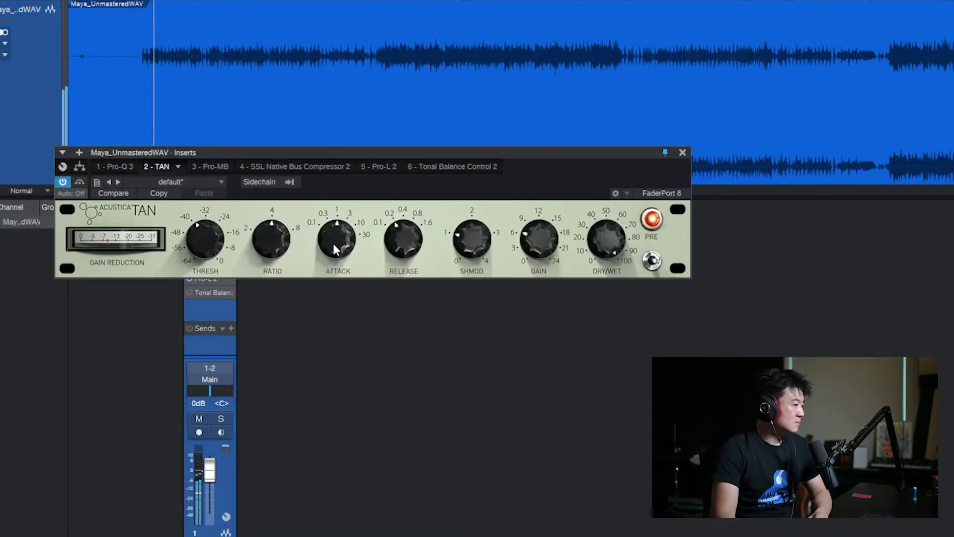
# Step: During playback, speed up the TAN attack to between 0.1 and 0.3 and lengthen the release to about 0.8
pyautogui.moveTo(333, 241); pyautogui.dragTo(339, 316)
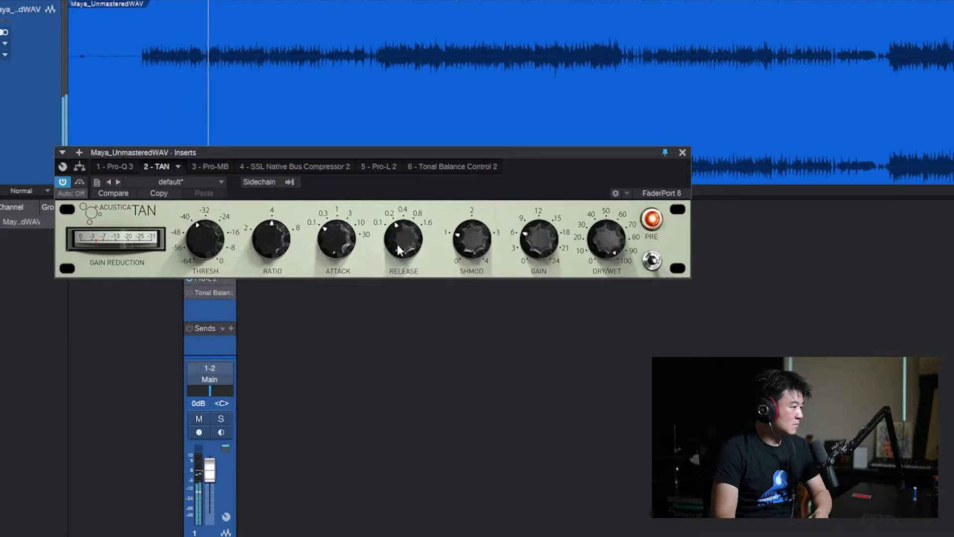
pyautogui.moveTo(406, 242); pyautogui.dragTo(412, 227)
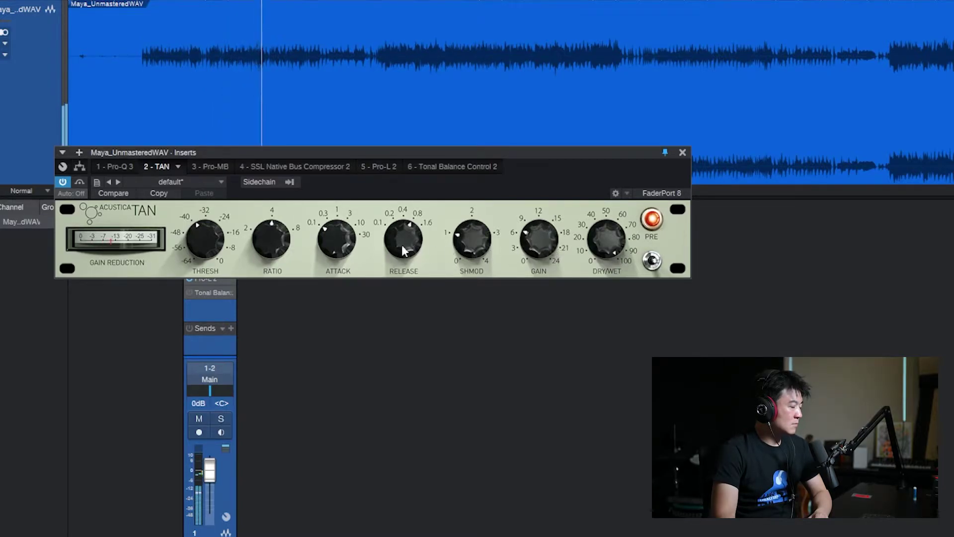
# Step: Compare the track with and without TAN by bypassing and re-enabling it twice during the quieter opening section
pyautogui.click(82, 181)
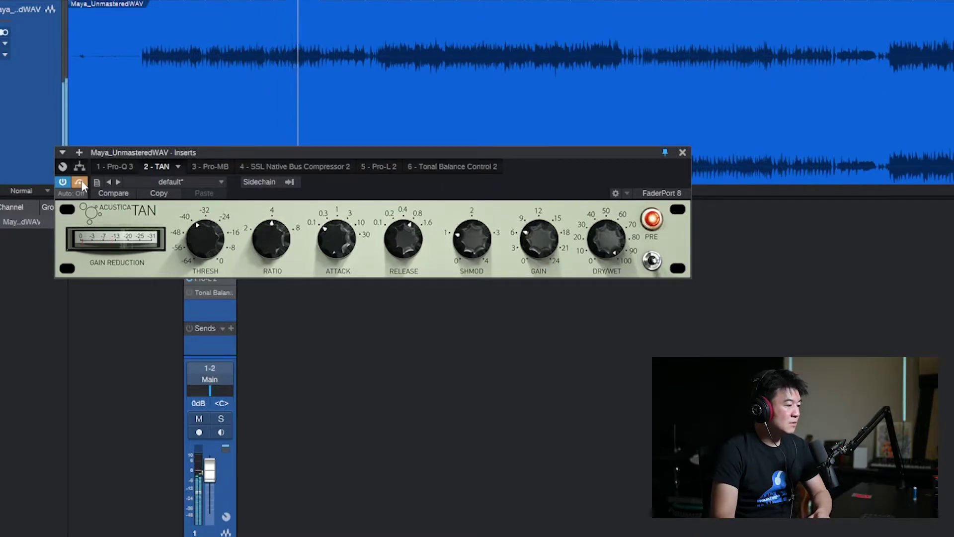
pyautogui.click(81, 181)
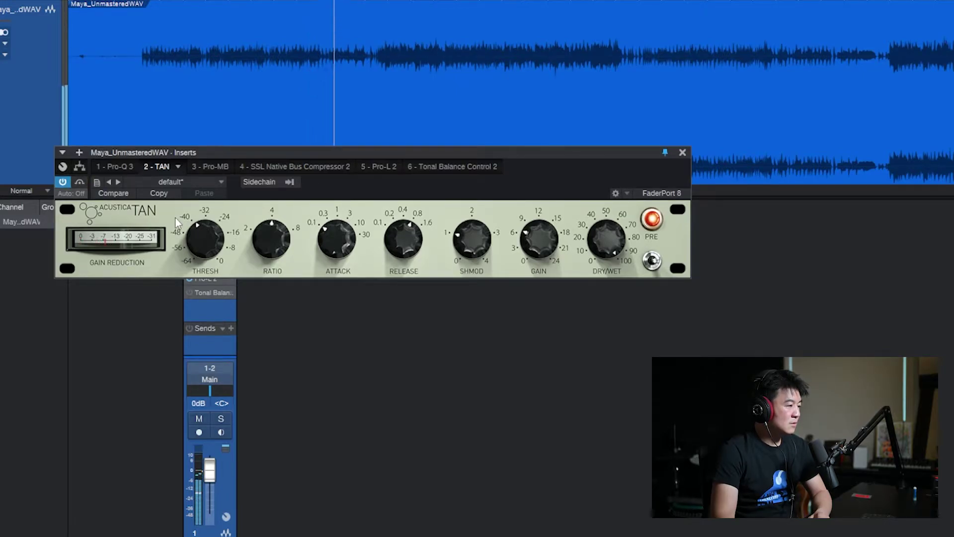
pyautogui.click(80, 182)
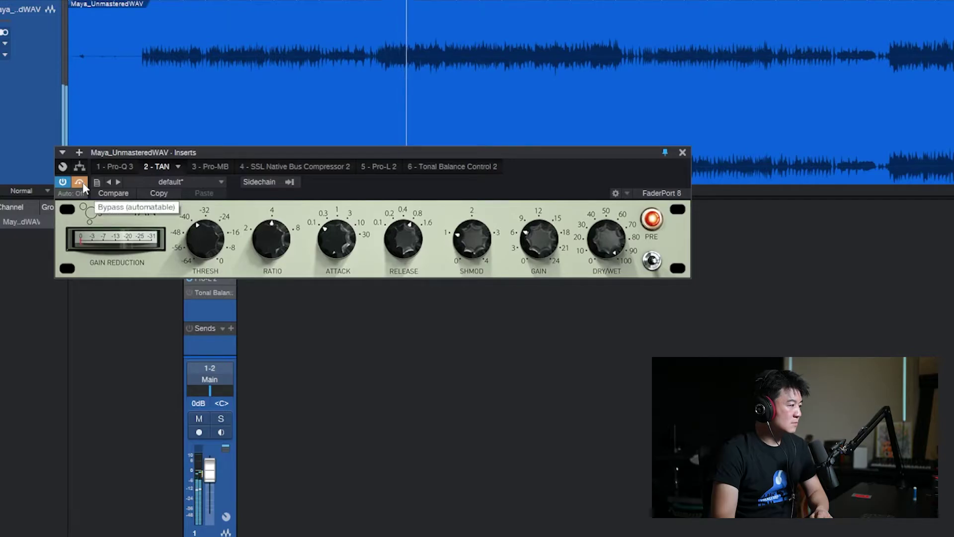
pyautogui.click(82, 182)
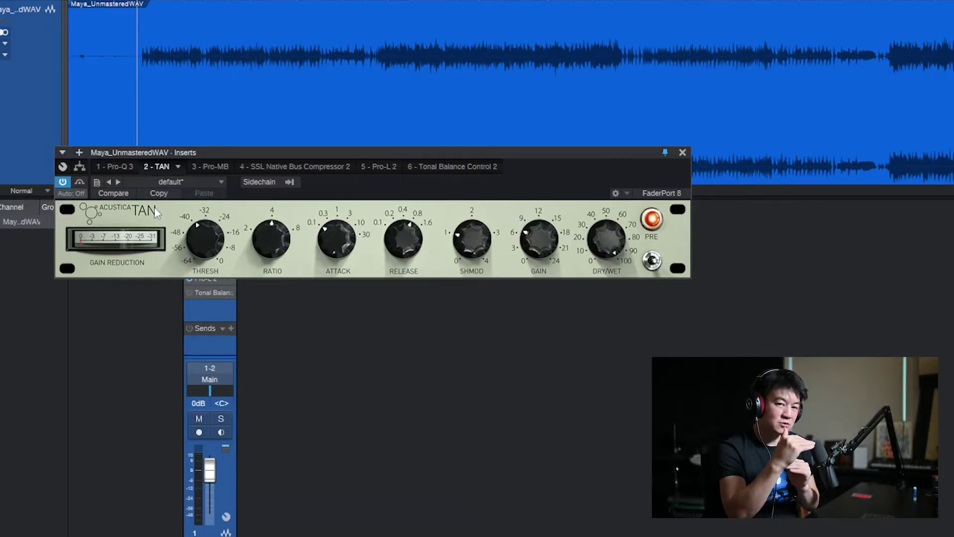
# Step: Replay from the opening into the louder section, repeatedly bypassing and re-enabling TAN to compare the sound
pyautogui.click(78, 182)
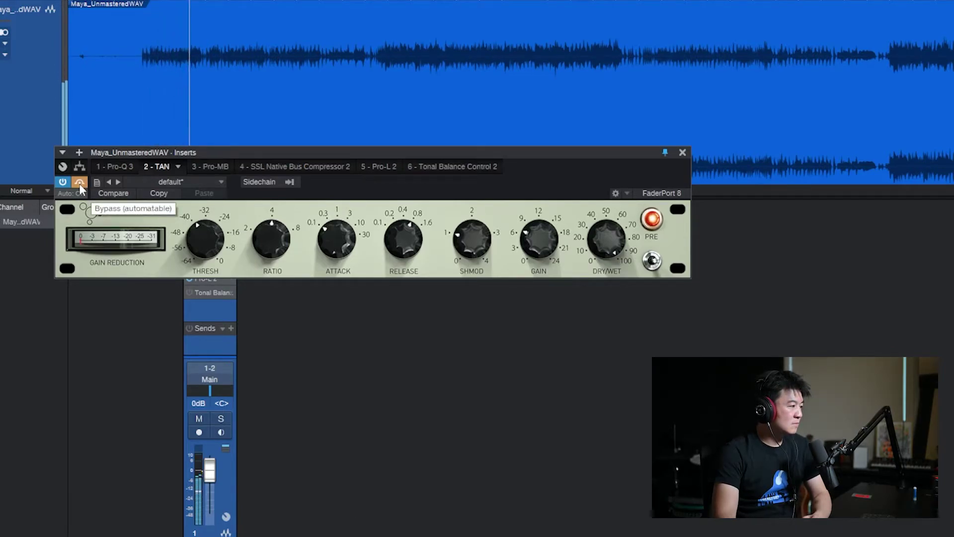
pyautogui.click(79, 183)
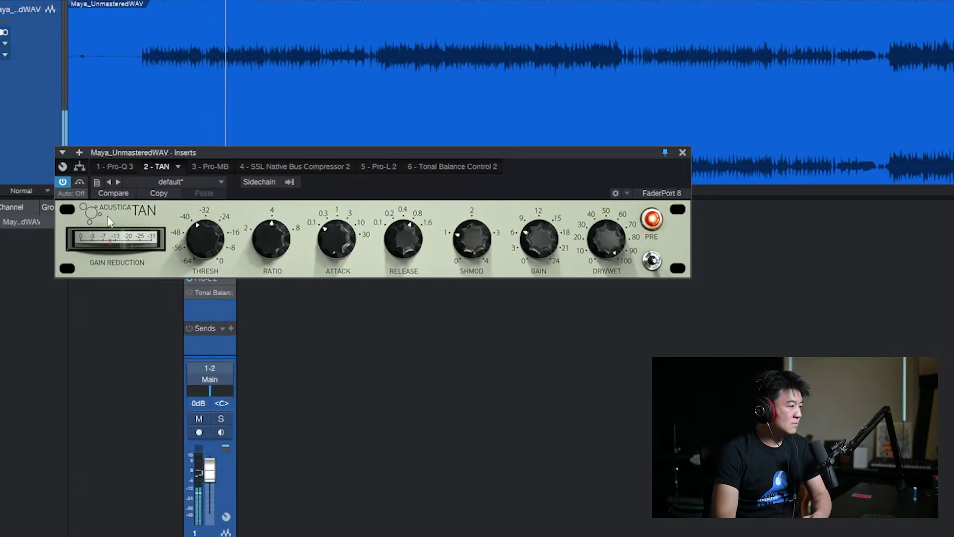
pyautogui.click(81, 182)
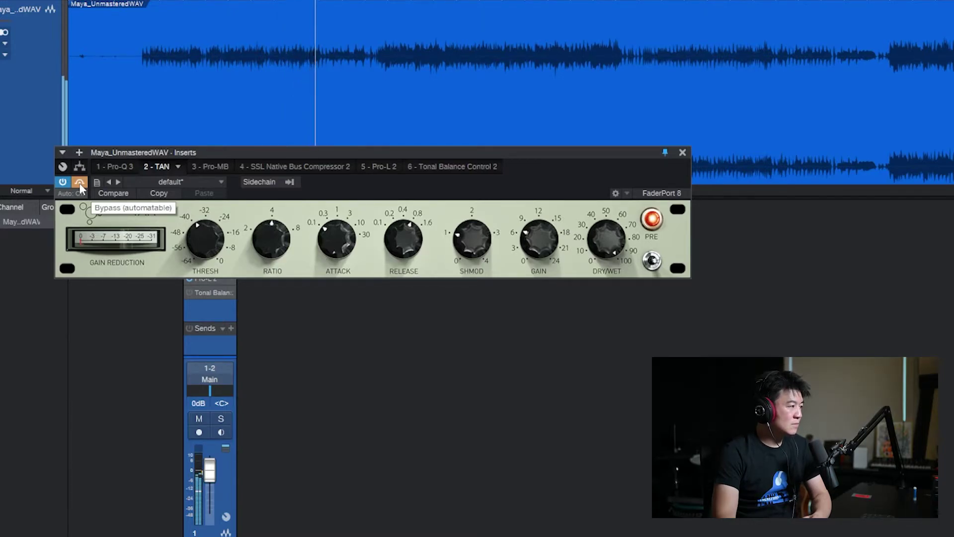
pyautogui.click(80, 183)
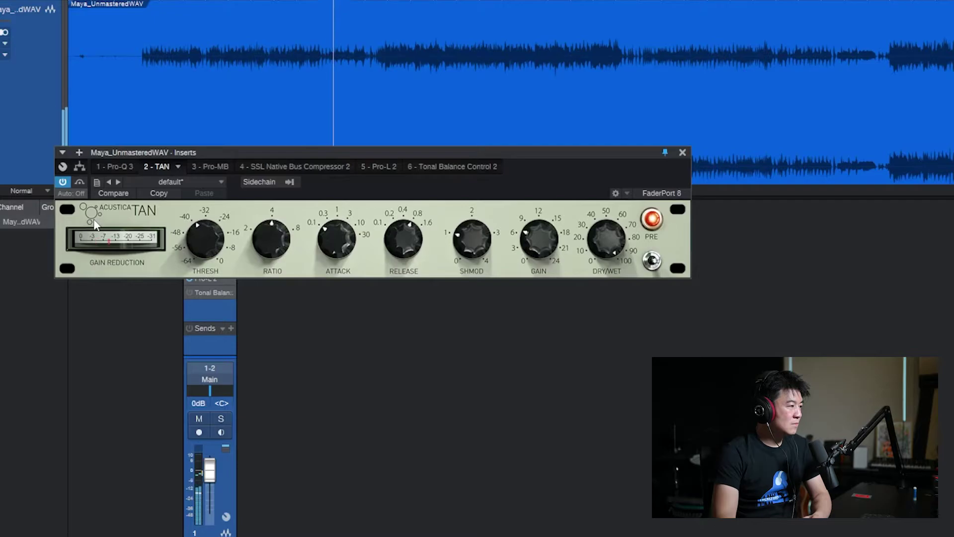
pyautogui.click(80, 183)
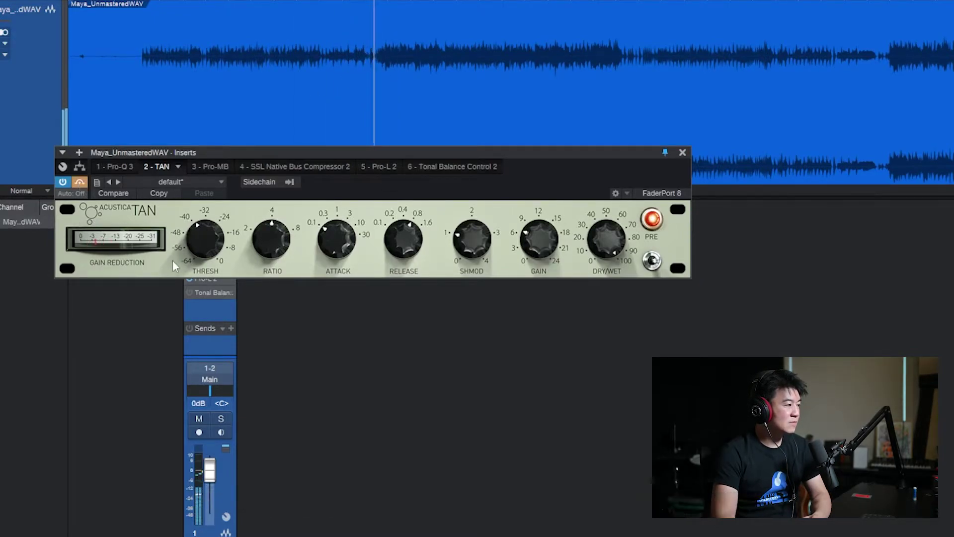
pyautogui.click(82, 183)
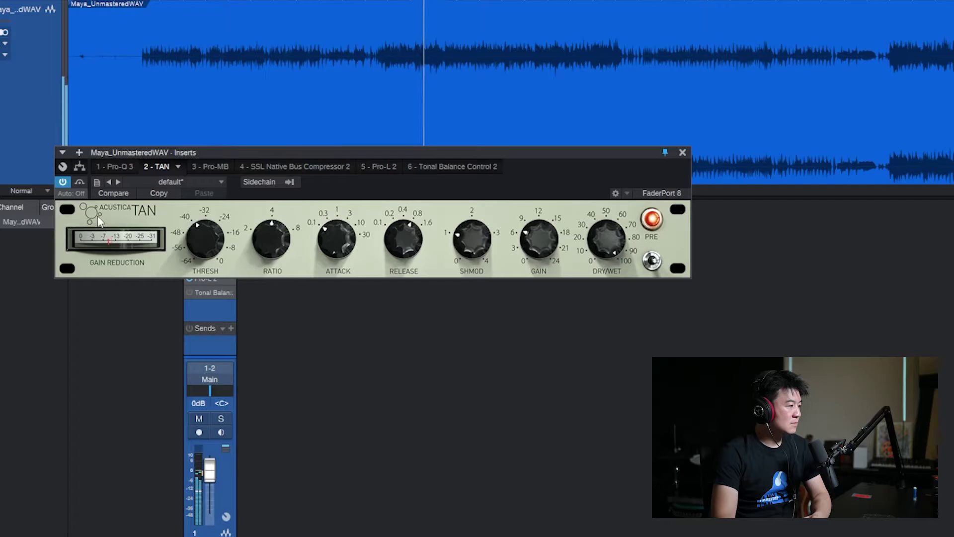
pyautogui.click(80, 183)
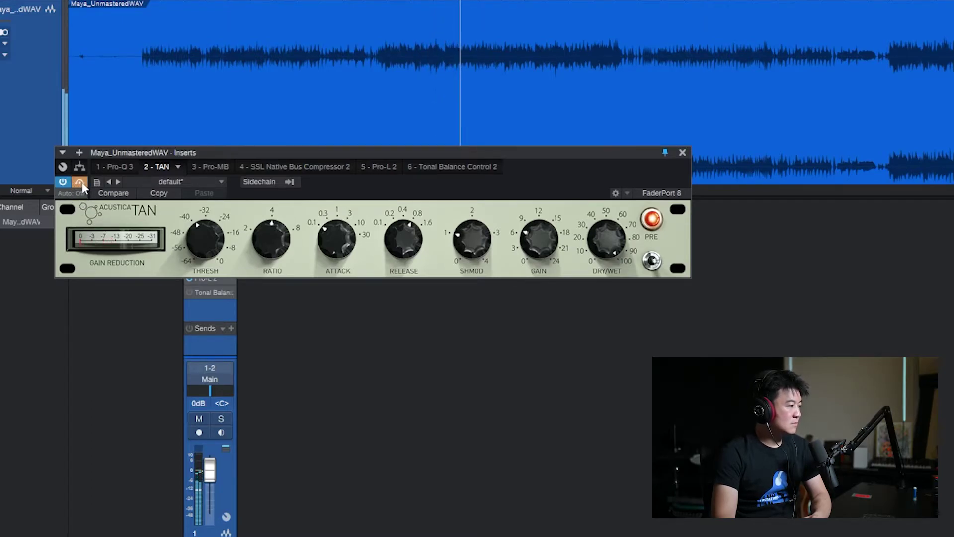
pyautogui.click(80, 182)
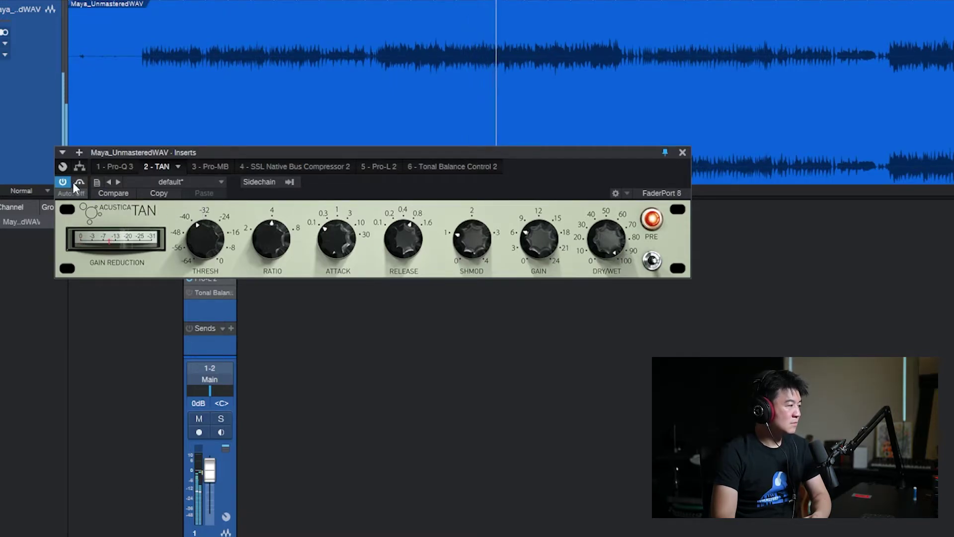
pyautogui.click(80, 183)
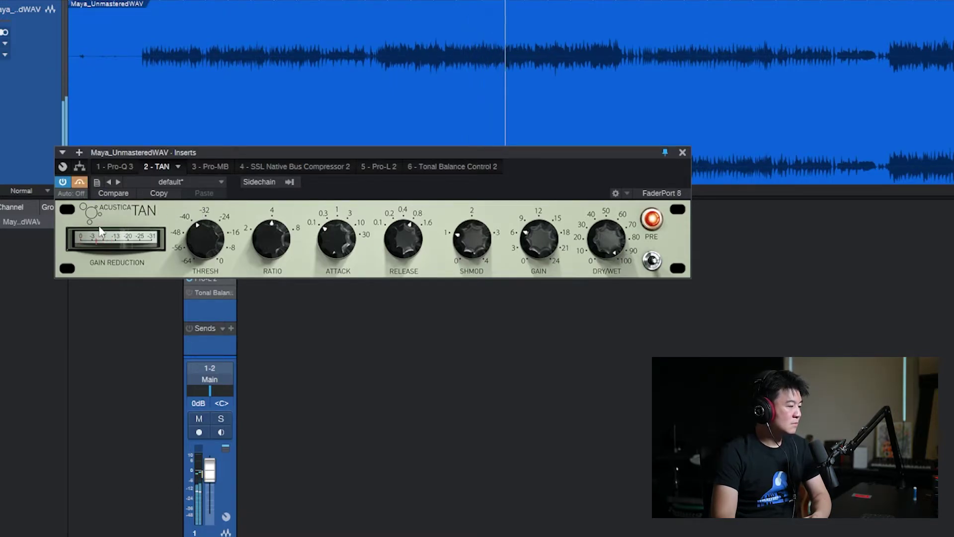
pyautogui.click(82, 183)
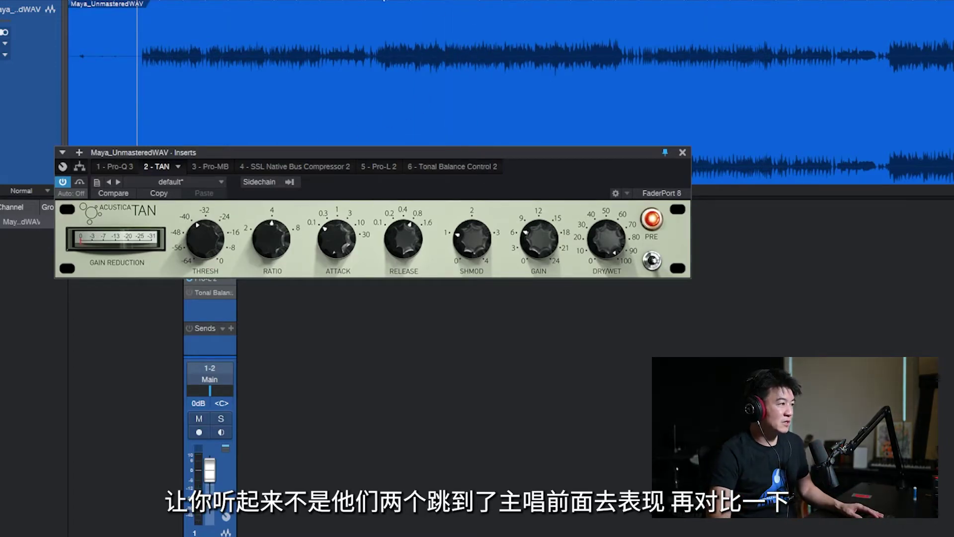
# Step: Play from the start of the louder section with TAN bypassed, alternating the bypass to compare, and leave TAN active
pyautogui.click(79, 183)
pyautogui.press('space')
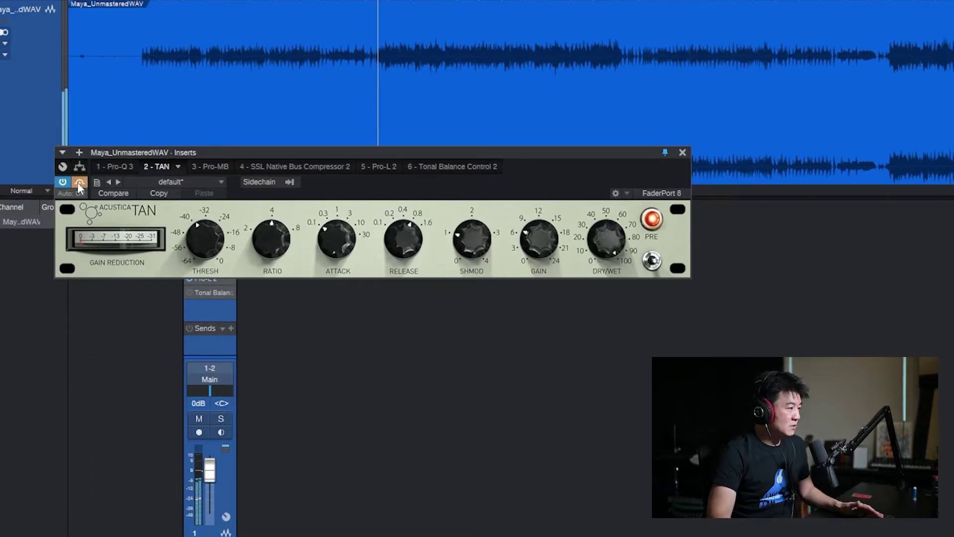
pyautogui.click(80, 182)
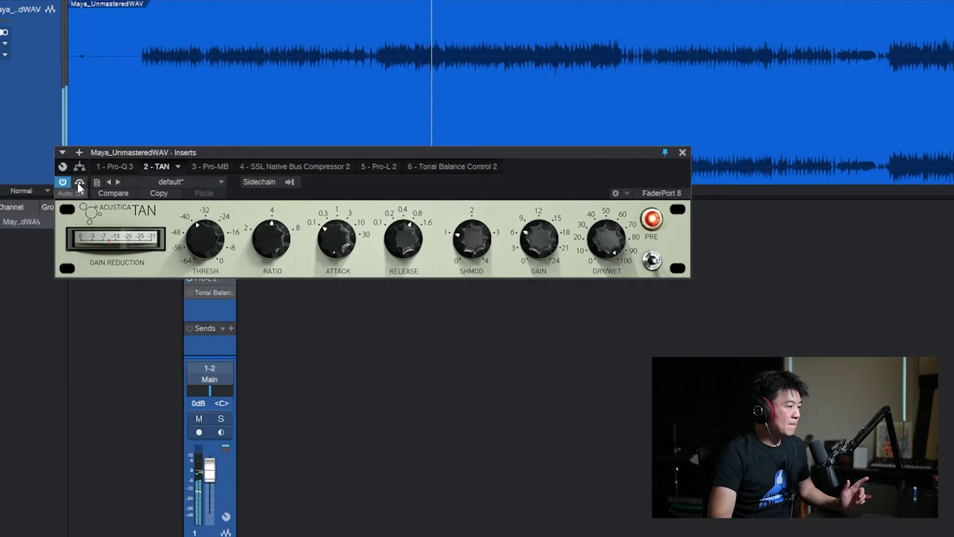
pyautogui.click(79, 182)
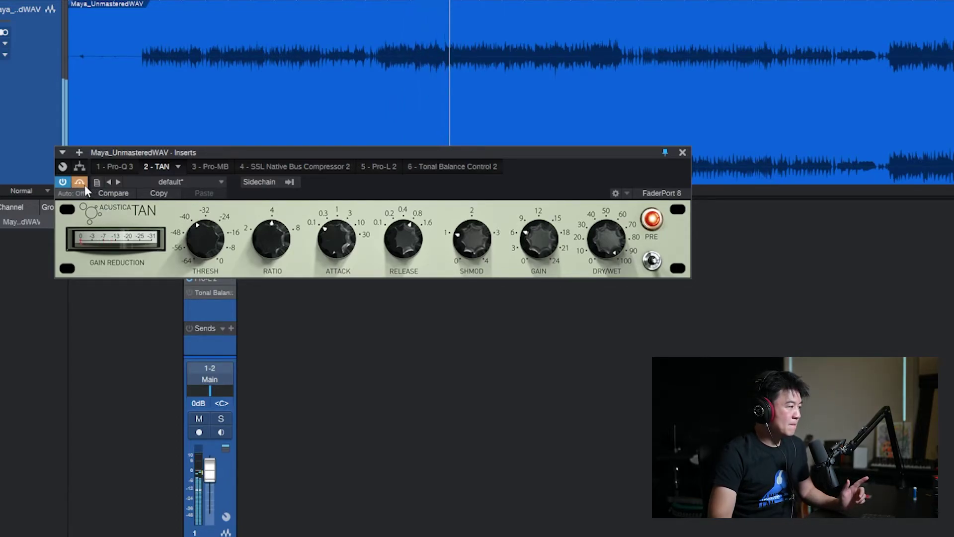
pyautogui.click(82, 183)
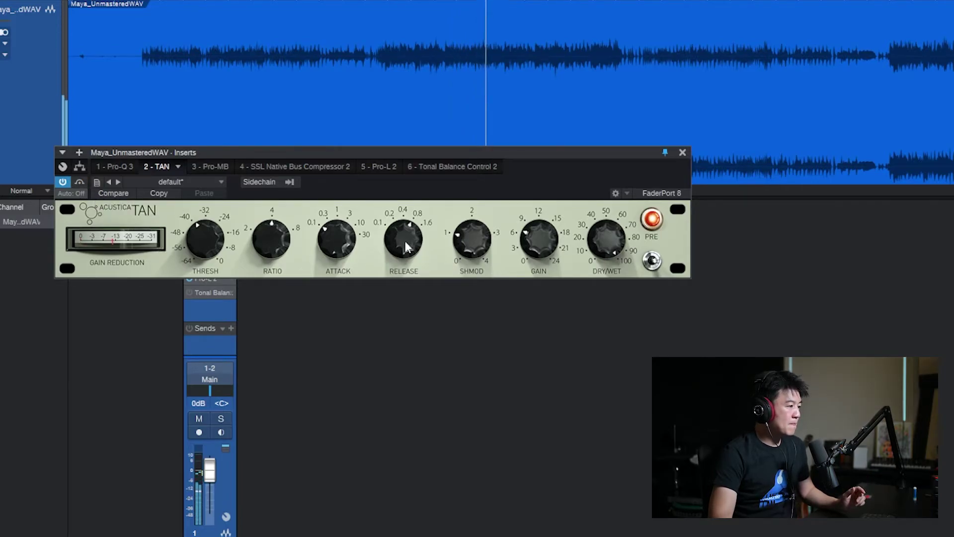
# Step: Audition the TAN release by alternating between about 0.2 and 0.8 during playback, finishing between 0.1 and 0.2
pyautogui.moveTo(412, 236); pyautogui.dragTo(416, 294)
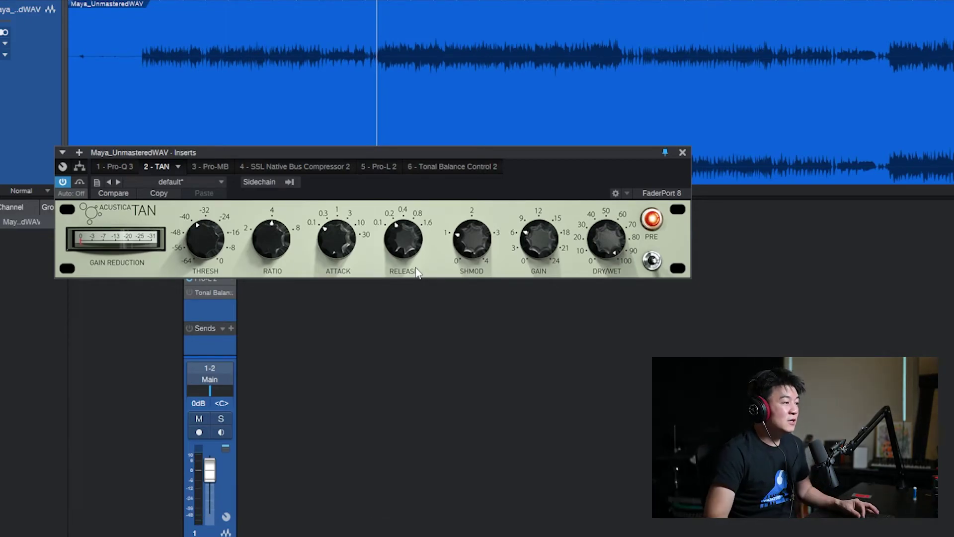
pyautogui.moveTo(386, 237); pyautogui.dragTo(413, 206)
pyautogui.press('space')
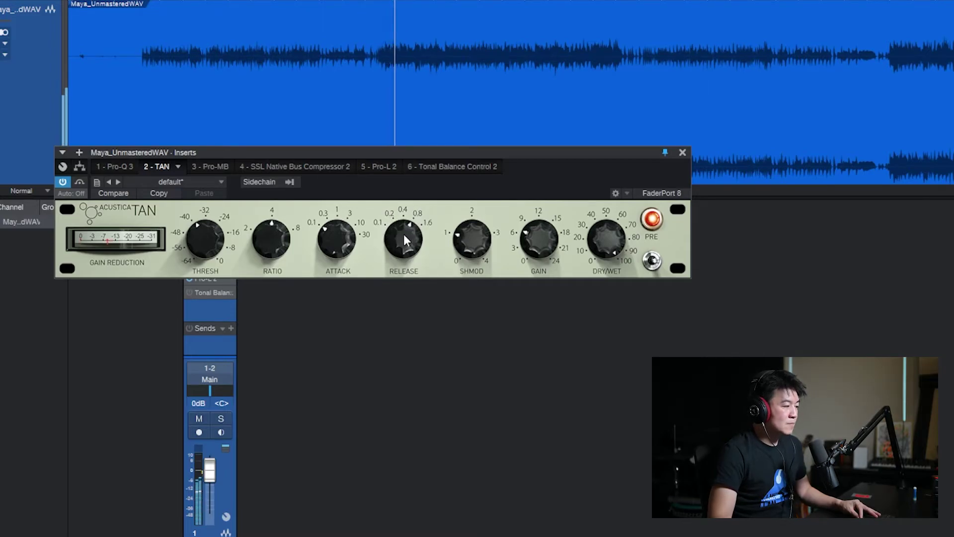
pyautogui.moveTo(404, 229); pyautogui.dragTo(406, 258)
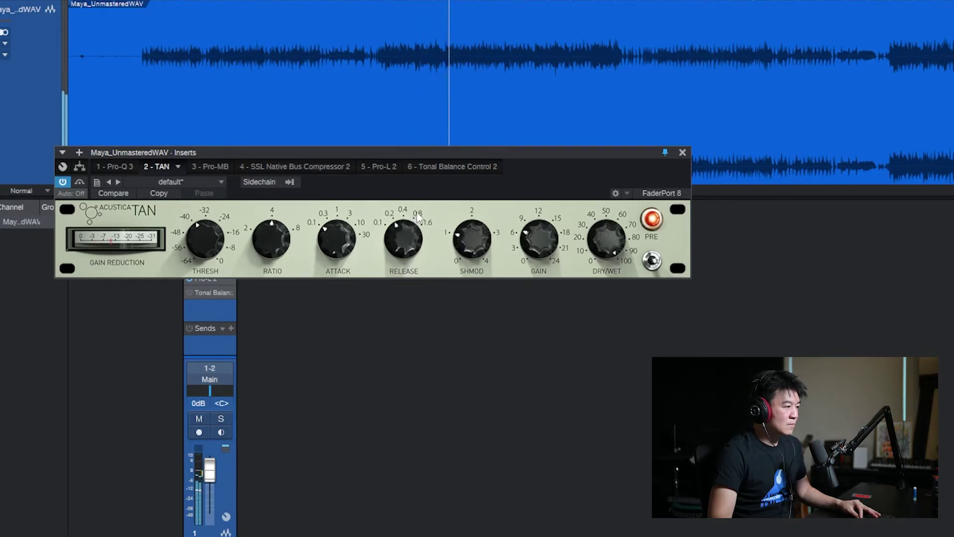
pyautogui.moveTo(420, 209); pyautogui.dragTo(410, 249)
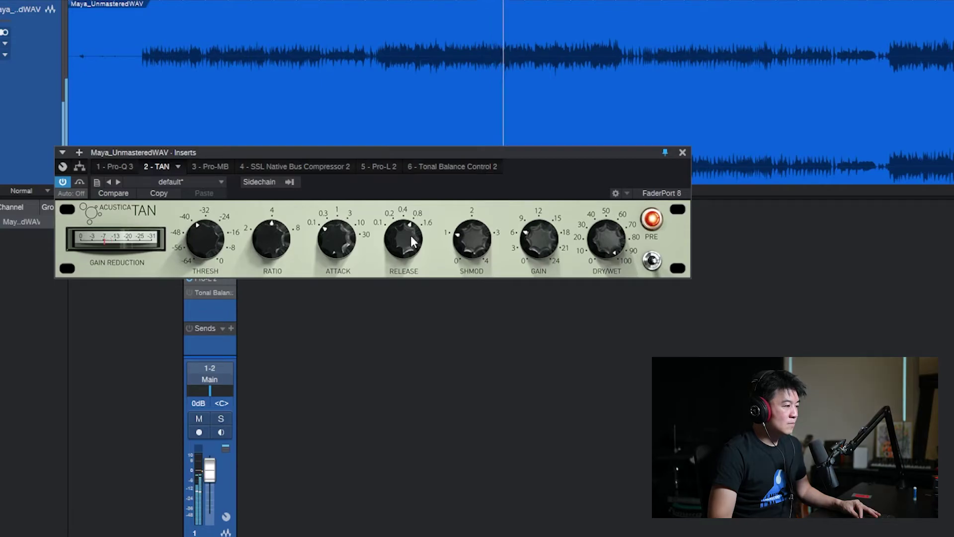
pyautogui.scroll(-3, 407, 233)
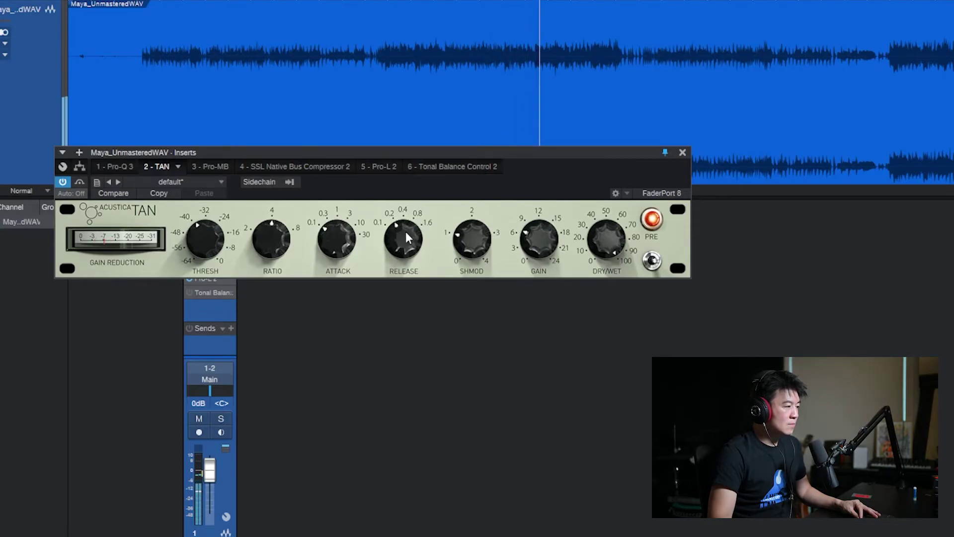
pyautogui.scroll(-1, 405, 233)
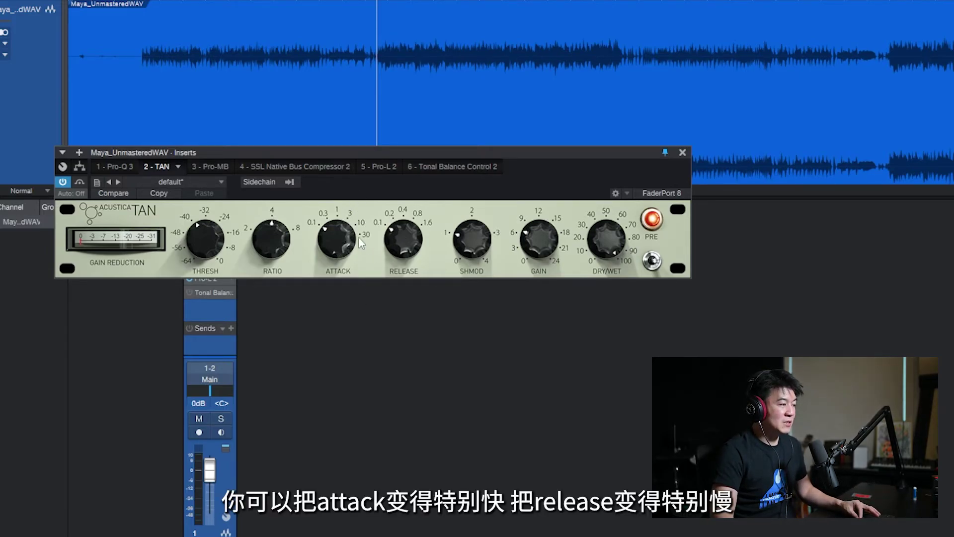
# Step: Audition a slow TAN release between 0.8 and 1.6 against the fast attack in the louder section
pyautogui.moveTo(407, 248); pyautogui.dragTo(453, 139)
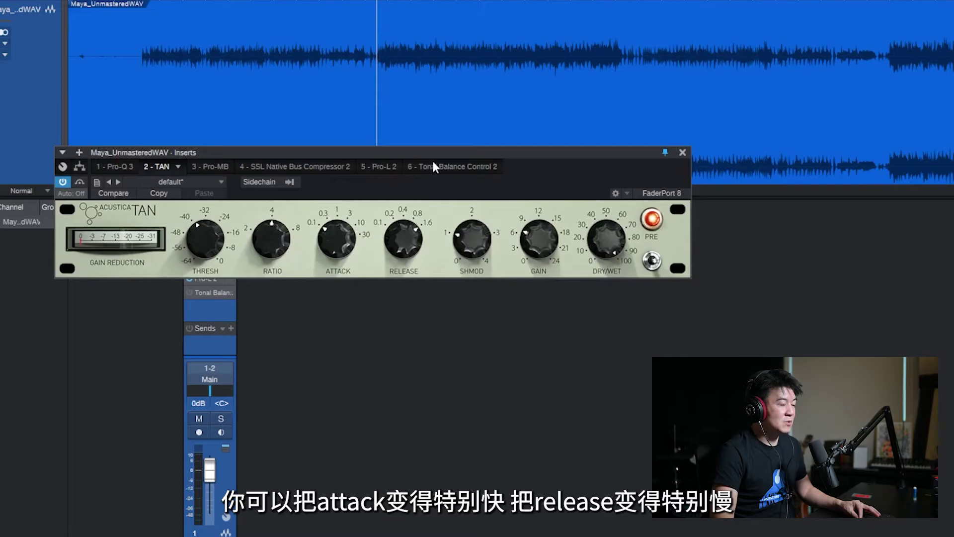
pyautogui.press('space')
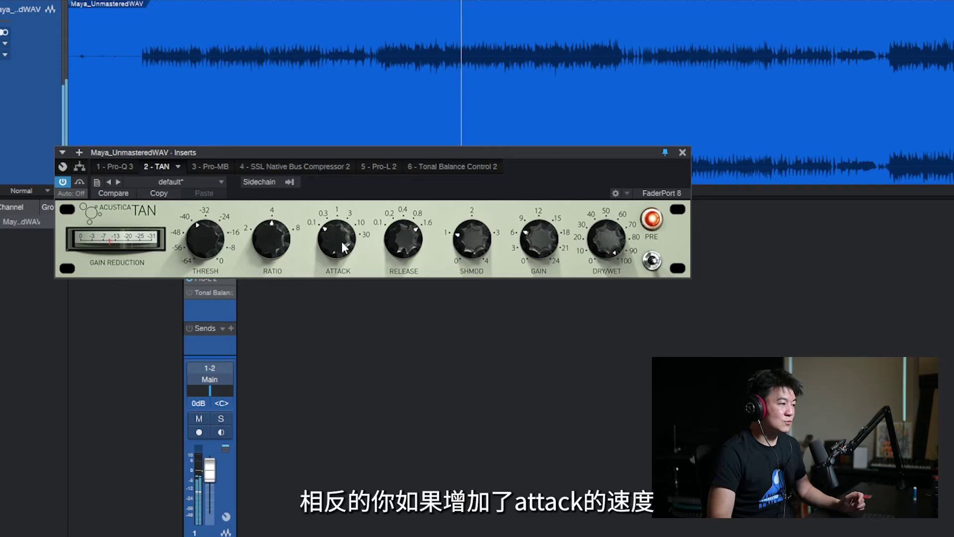
# Step: Set TAN to a slower attack of about 10 and a release between 0.1 and 0.2, with makeup gain at about 3
pyautogui.moveTo(348, 230); pyautogui.dragTo(372, 163)
pyautogui.moveTo(406, 240); pyautogui.dragTo(414, 377)
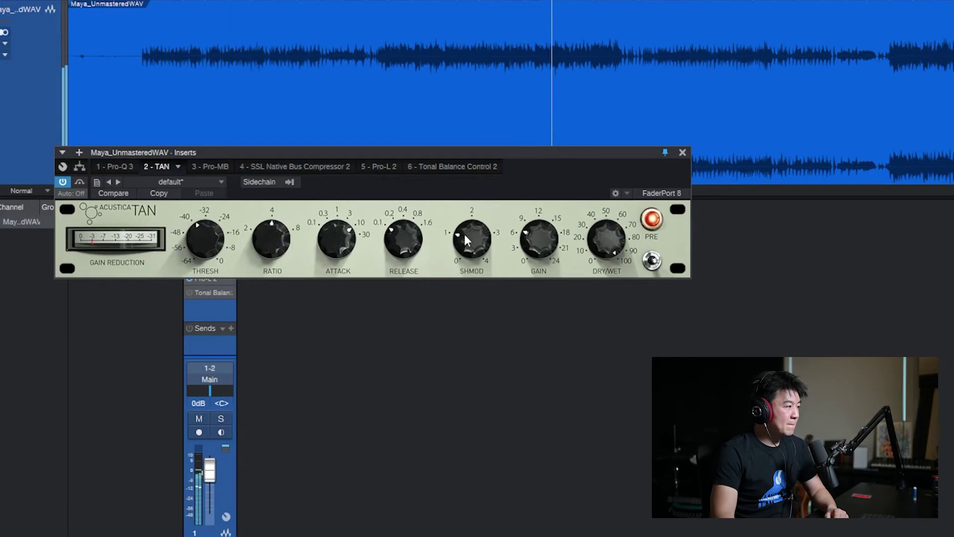
pyautogui.moveTo(526, 233); pyautogui.dragTo(500, 266)
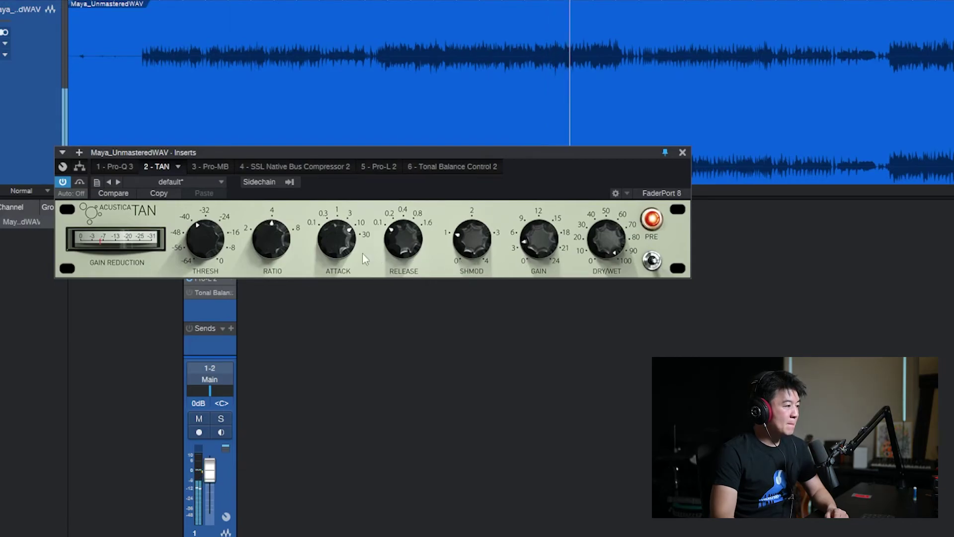
# Step: Set TAN to a fast attack of about 0.1 and a release of about 0.4 during playback
pyautogui.moveTo(341, 240); pyautogui.dragTo(365, 367)
pyautogui.moveTo(406, 237); pyautogui.dragTo(414, 176)
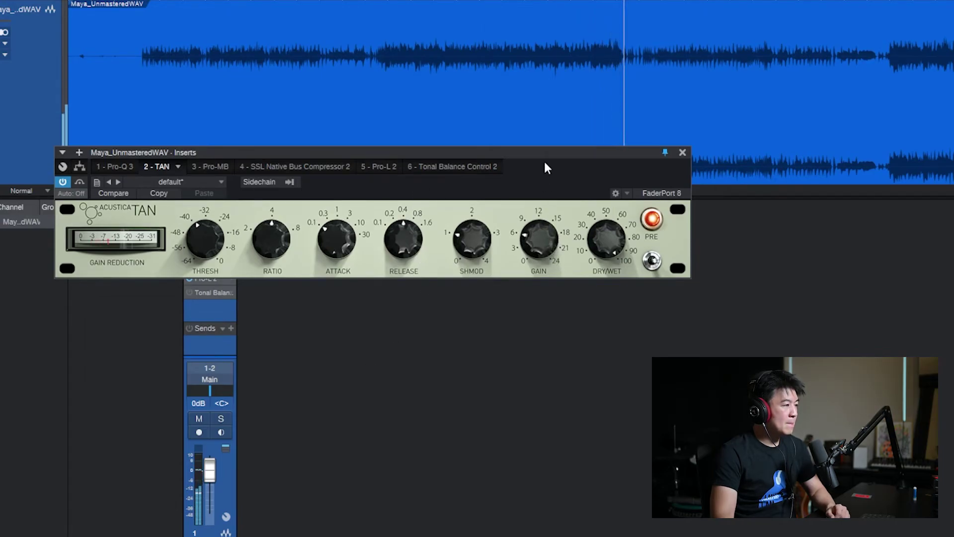
# Step: Play from the second louder section, alternating TAN's bypass to compare, raise makeup gain to between 6 and 9, and finish with TAN bypassed
pyautogui.click(894, 17)
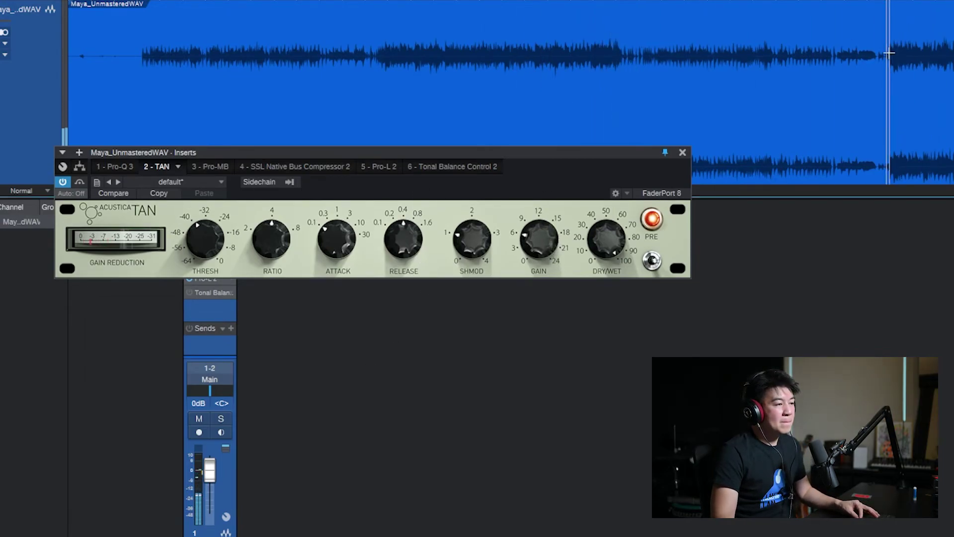
pyautogui.click(79, 182)
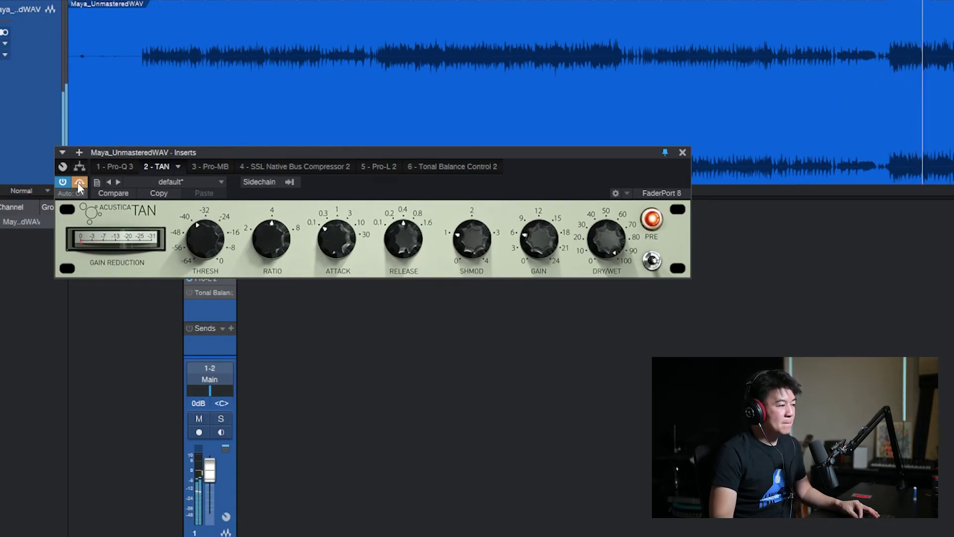
pyautogui.click(78, 183)
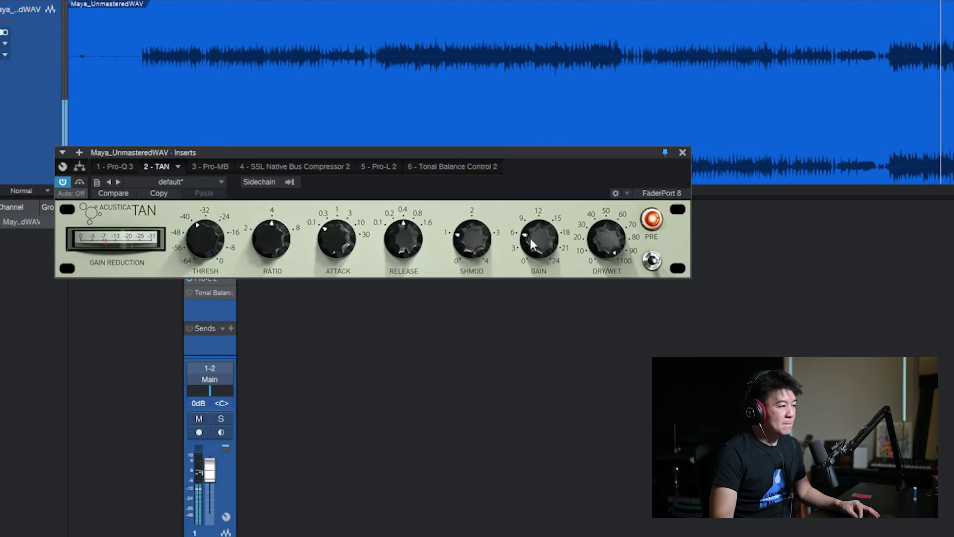
pyautogui.click(77, 183)
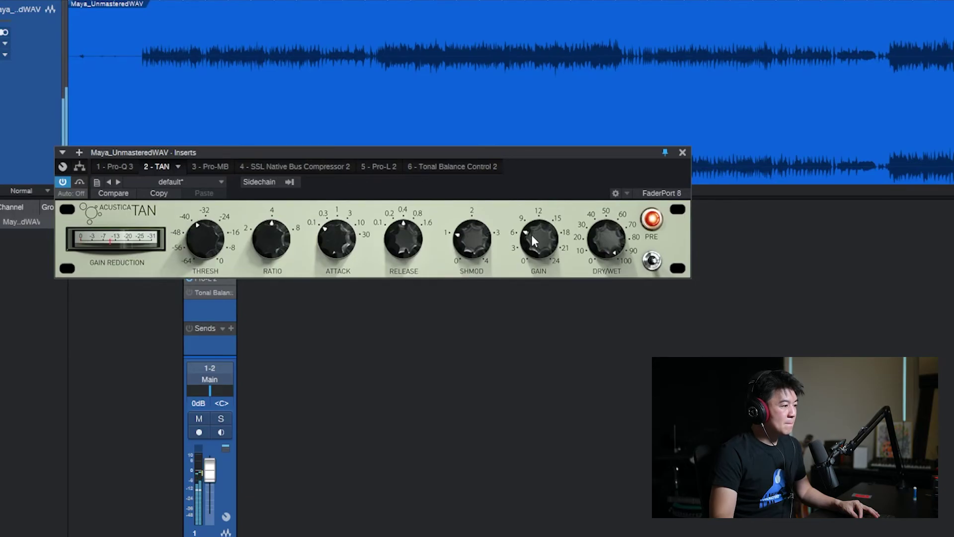
pyautogui.click(81, 184)
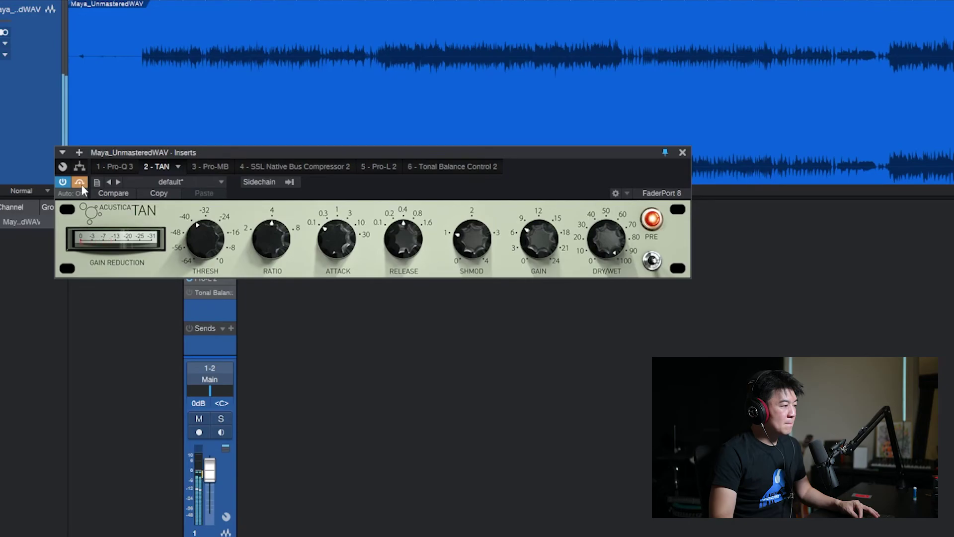